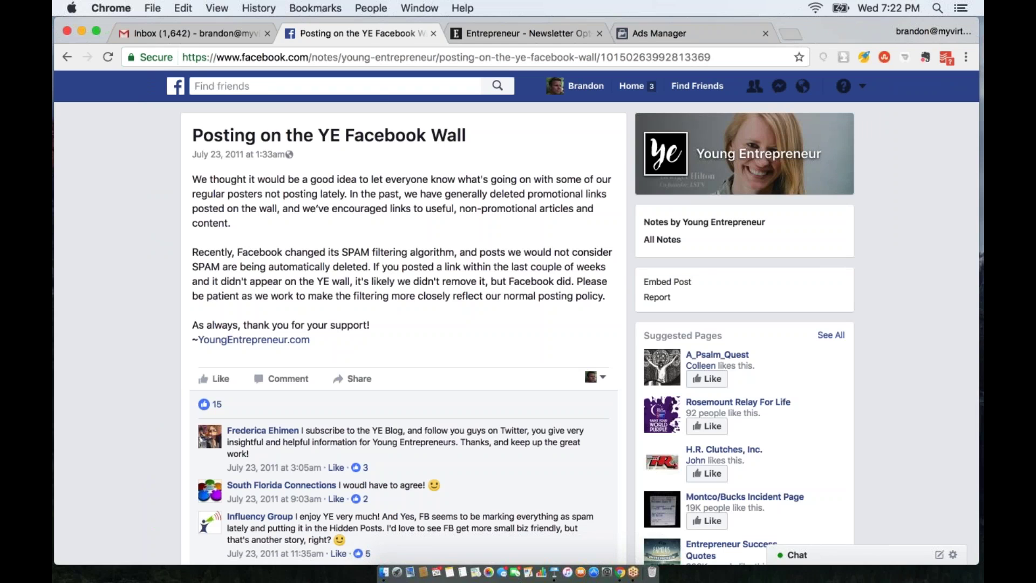
scroll(319, 321, "down", 5)
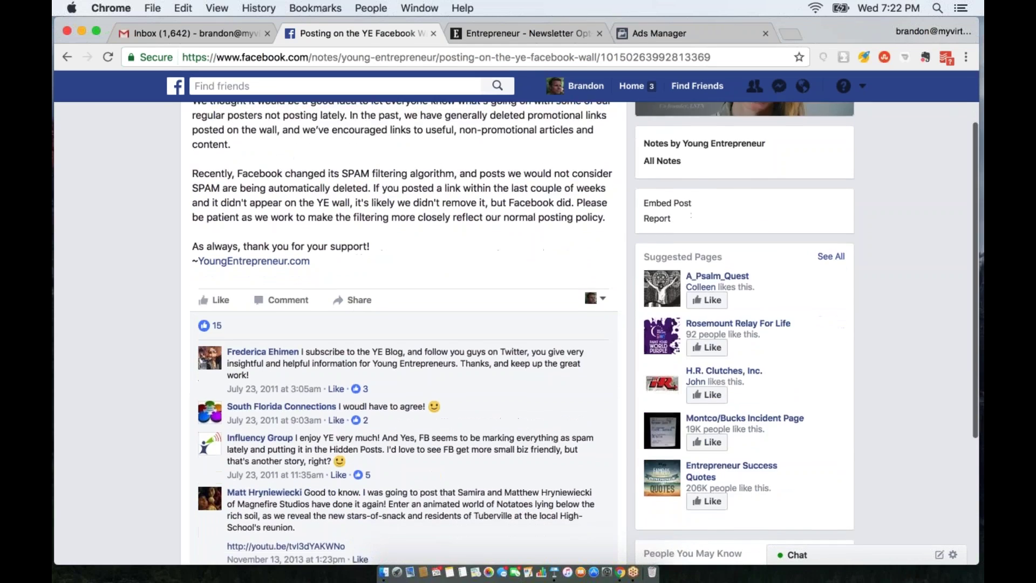
scroll(319, 322, "up", 5)
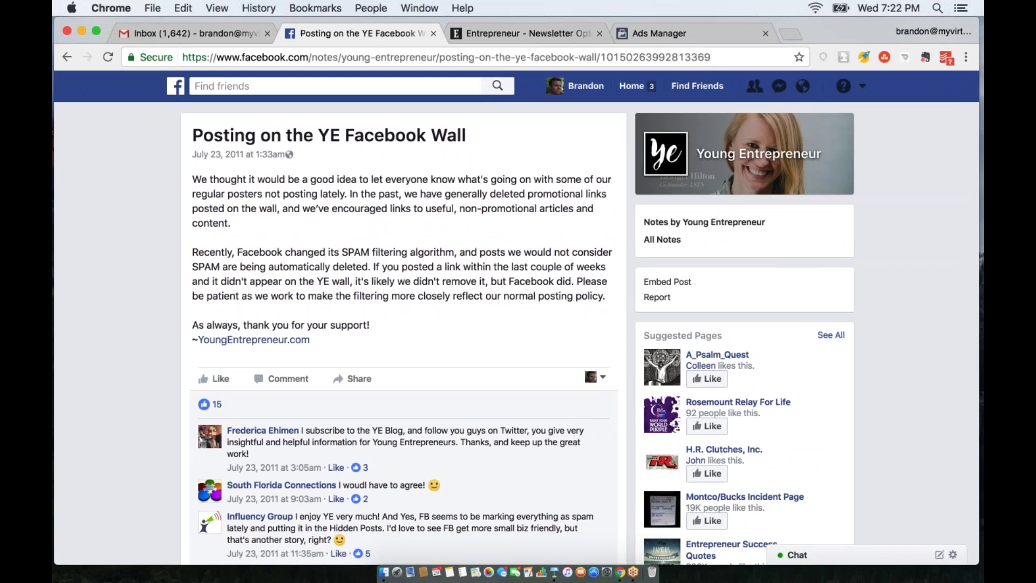
left_click(67, 56)
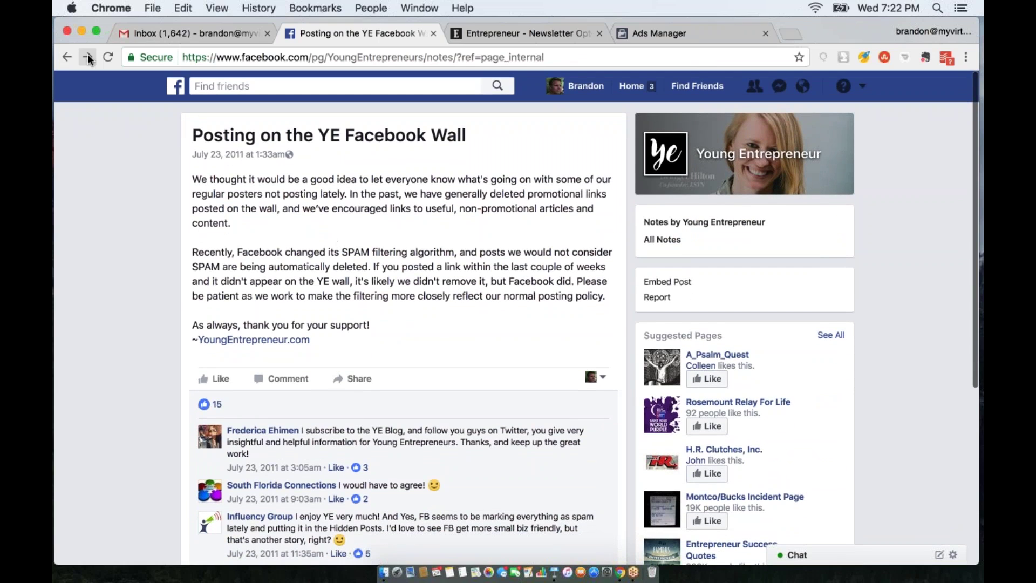
left_click(69, 55)
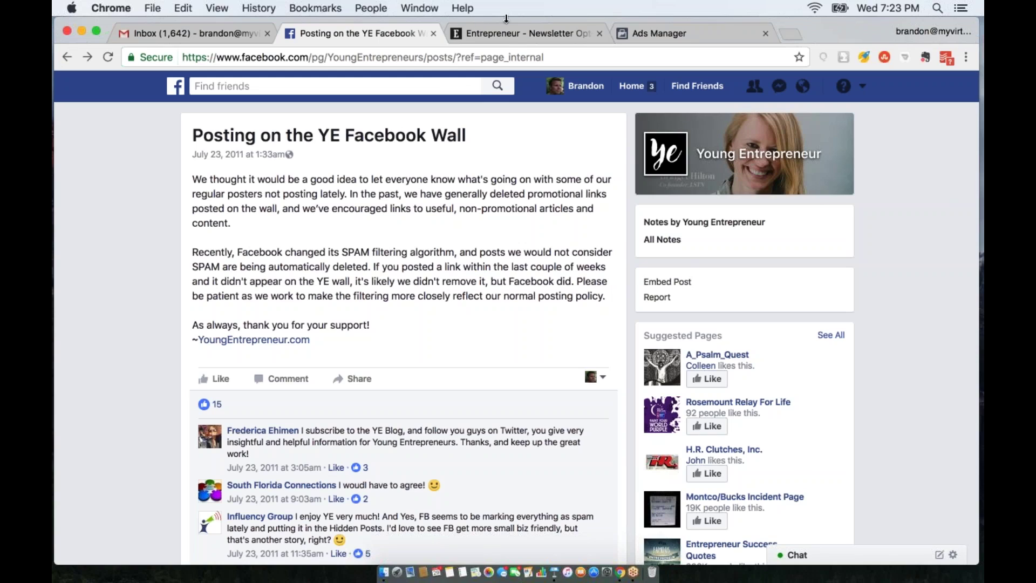
- Switch to Ads Manager and replace the ad set's United States location with the city New York, New York
left_click(675, 31)
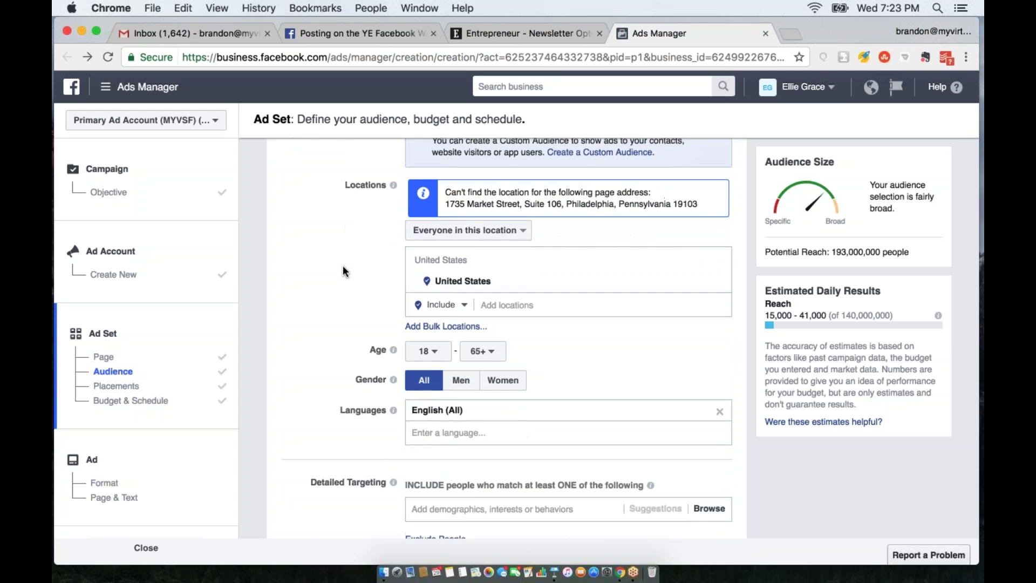
scroll(342, 270, "up", 1)
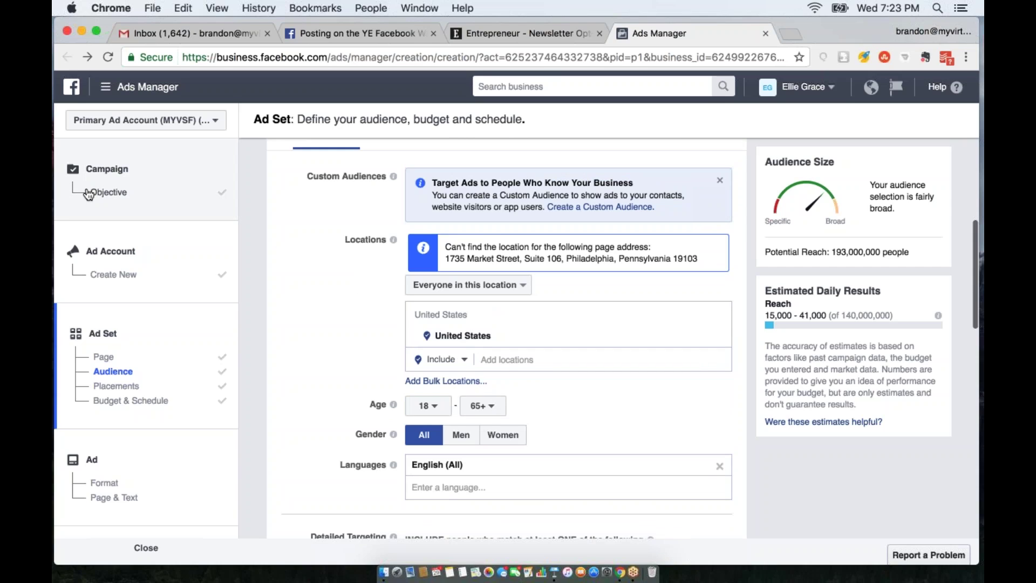
scroll(325, 285, "down", 3)
scroll(324, 284, "down", 1)
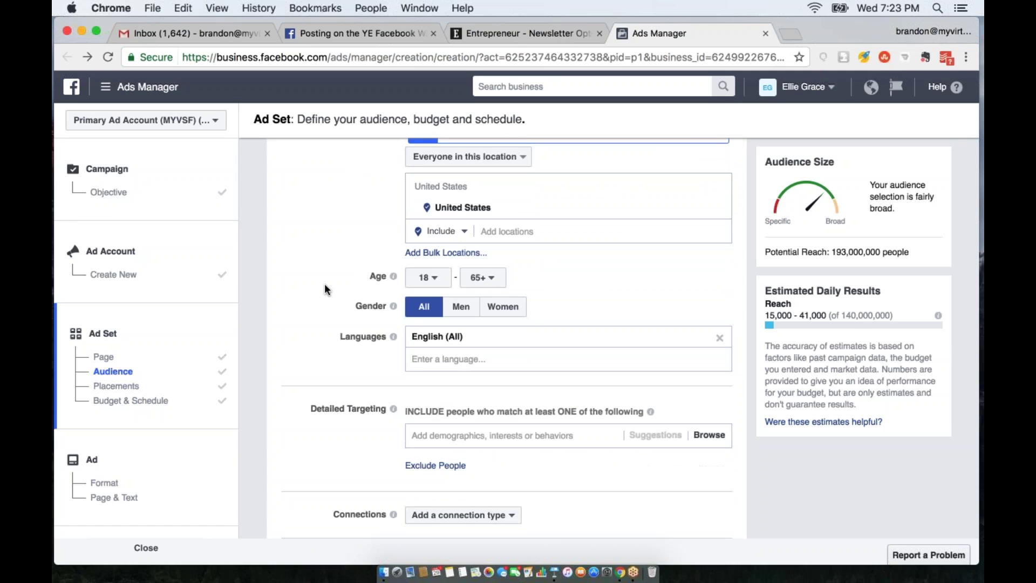
scroll(325, 284, "down", 1)
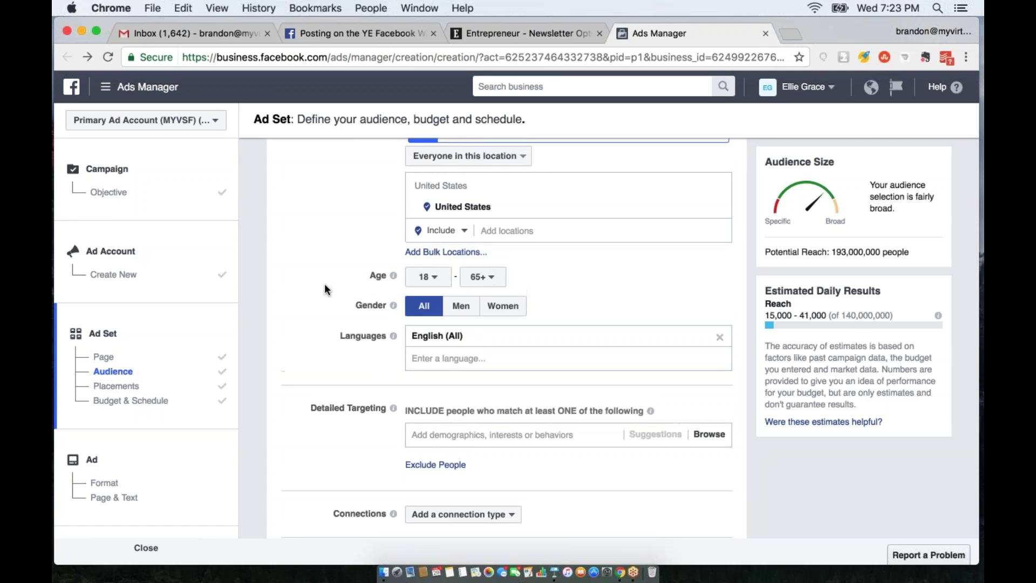
scroll(325, 283, "up", 1)
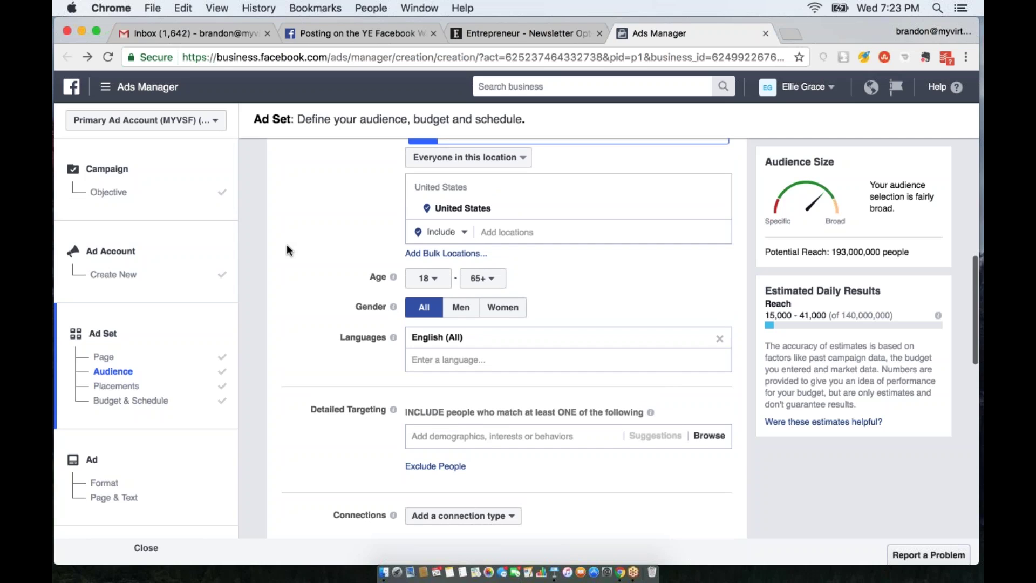
scroll(328, 222, "up", 1)
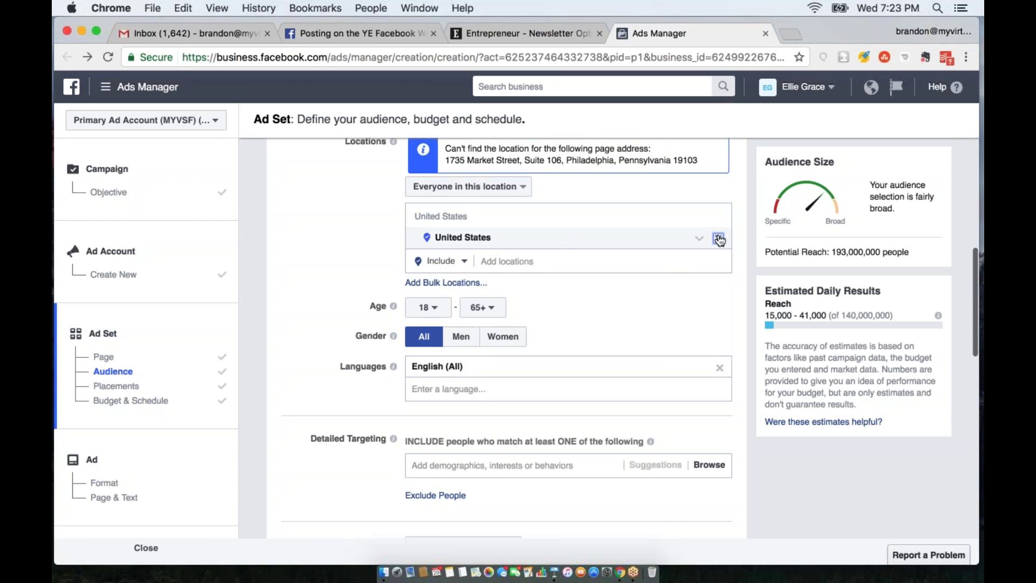
left_click(719, 238)
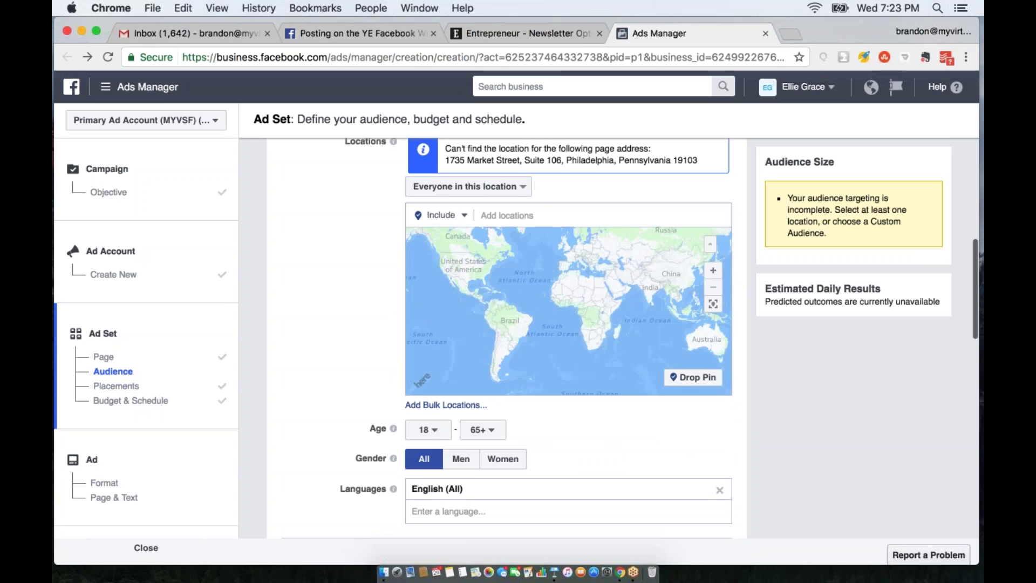
left_click(539, 213)
type("new york, new york")
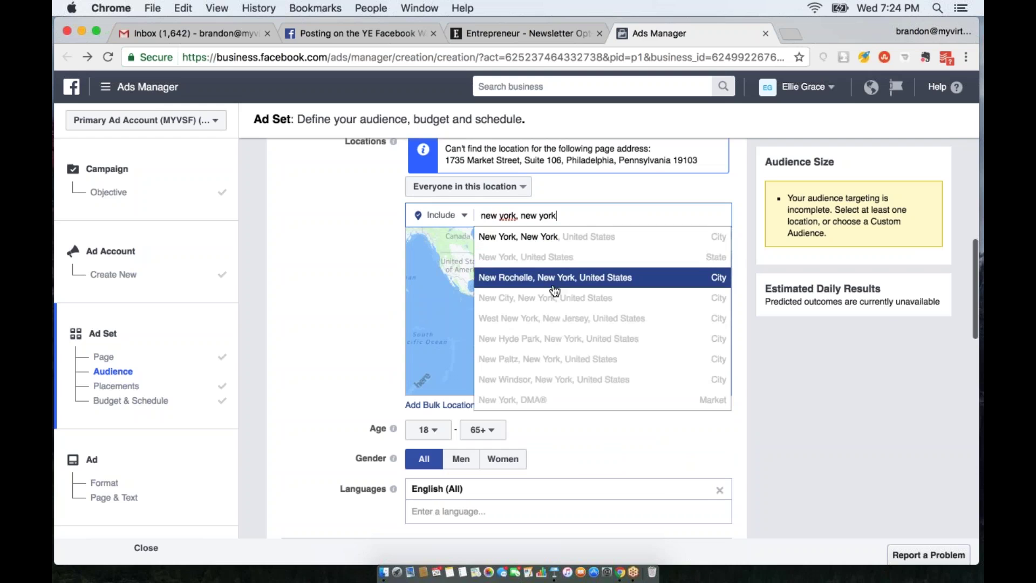
left_click(551, 238)
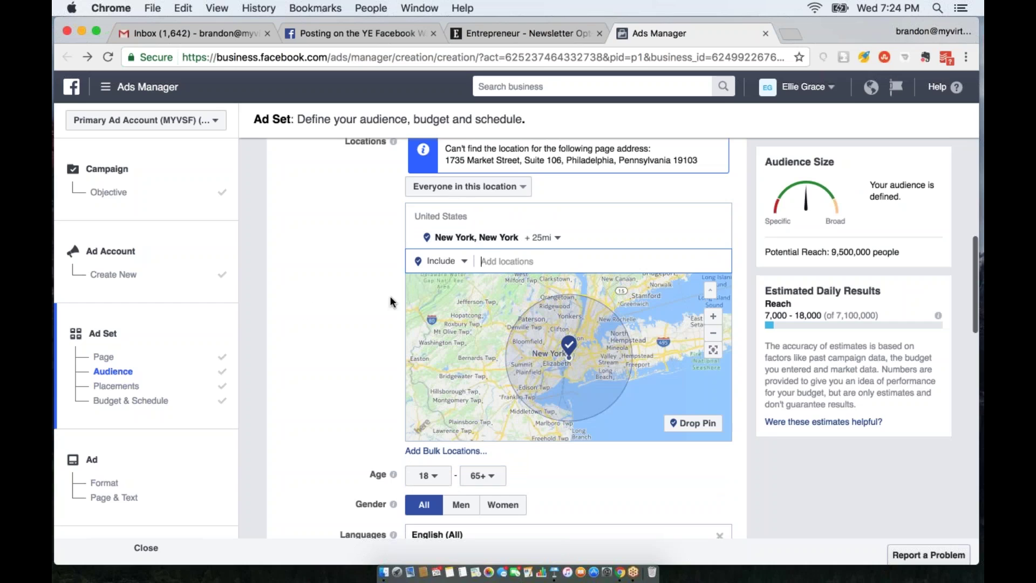
- Set the targeting radius around New York, New York to 19 miles
left_click(542, 238)
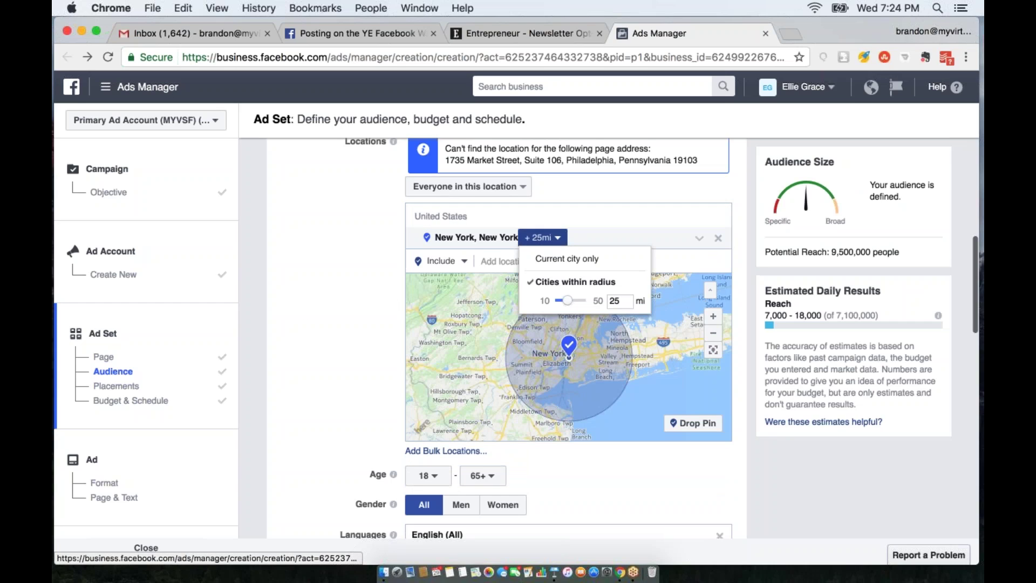
left_click_drag(570, 305, 562, 303)
key("Escape")
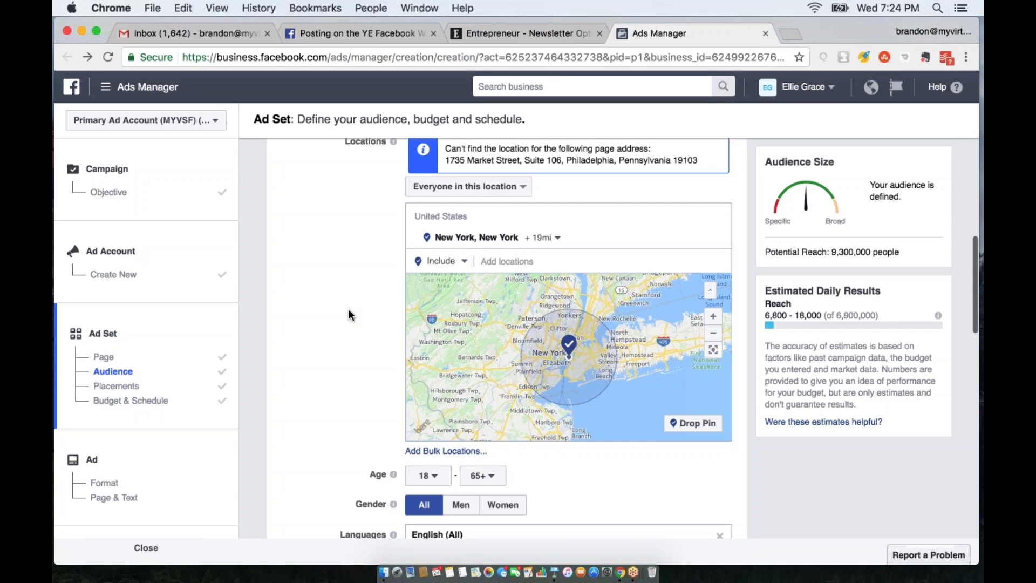
- Set the audience's minimum age to 25
scroll(351, 375, "down", 3)
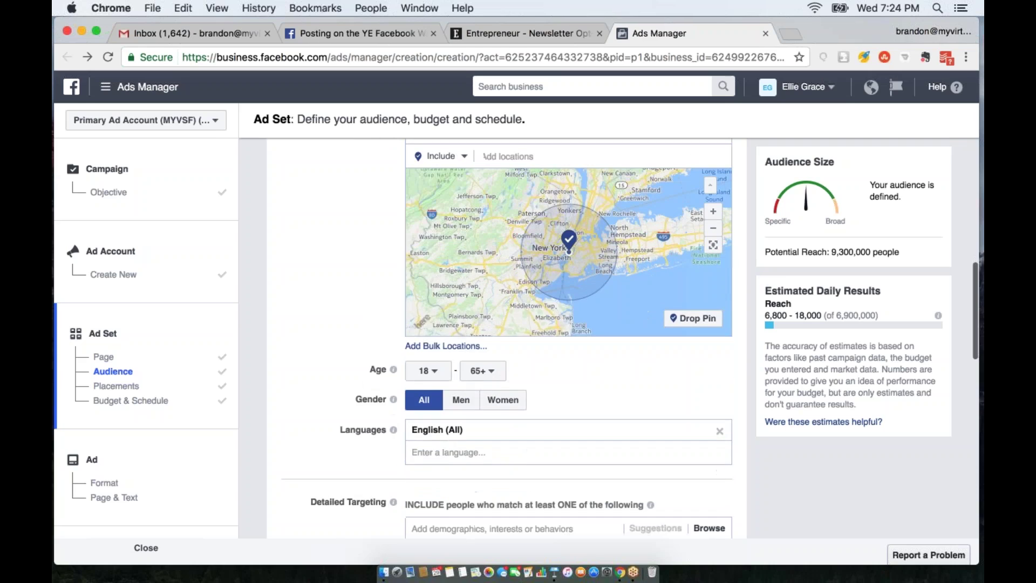
left_click(437, 371)
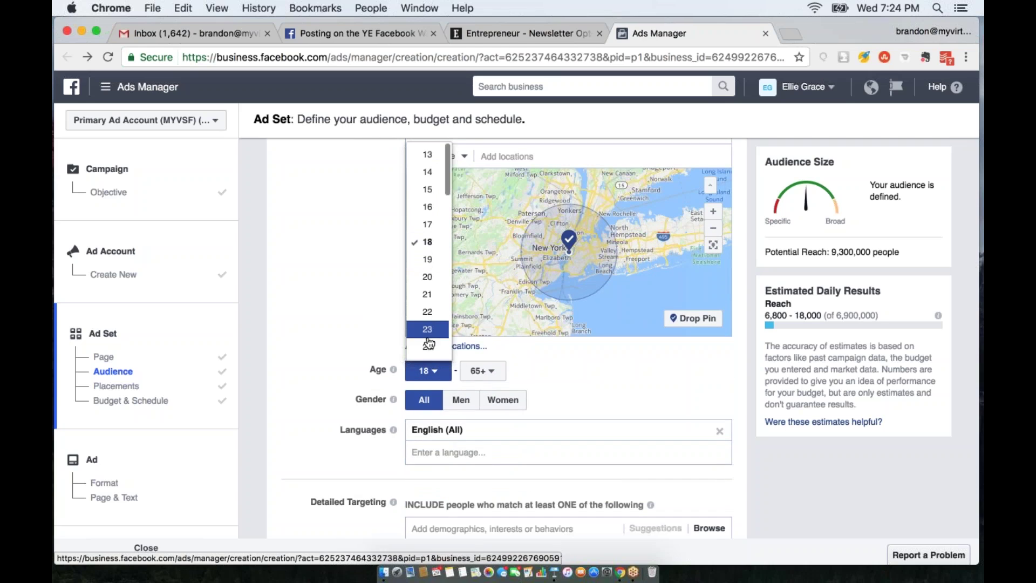
left_click(428, 330)
left_click(429, 371)
scroll(443, 330, "down", 2)
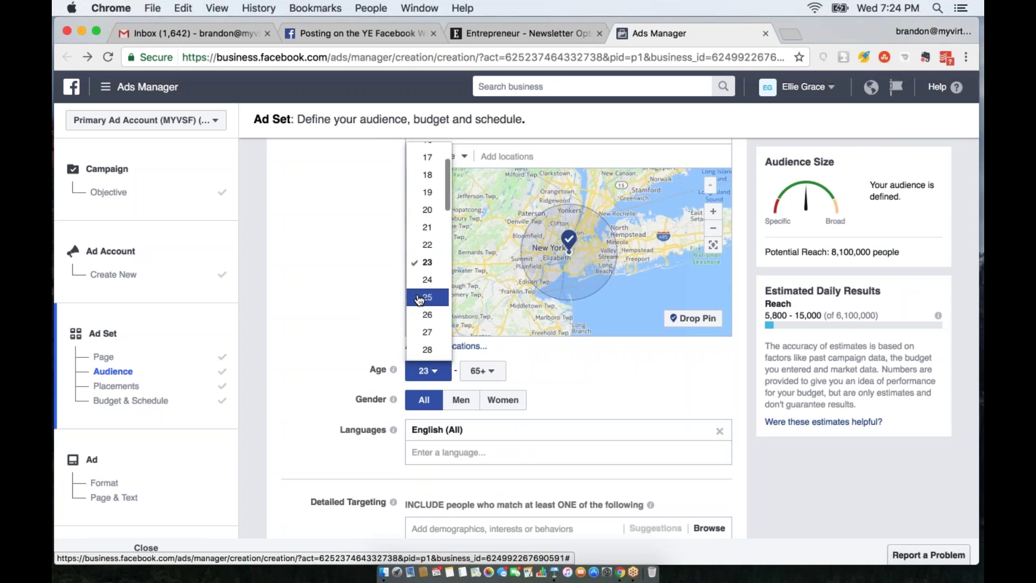
left_click(419, 298)
left_click(485, 370)
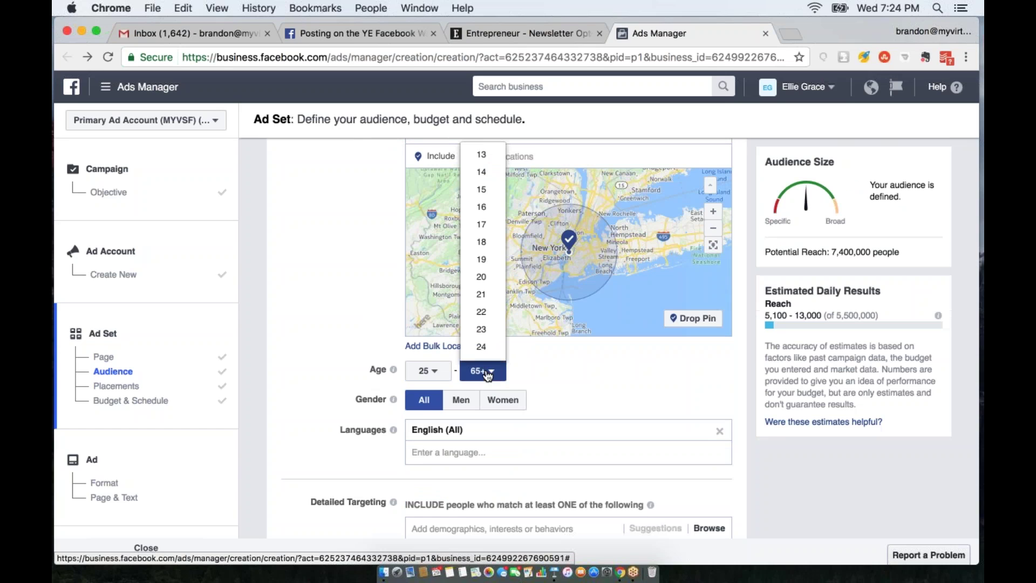
left_click(425, 372)
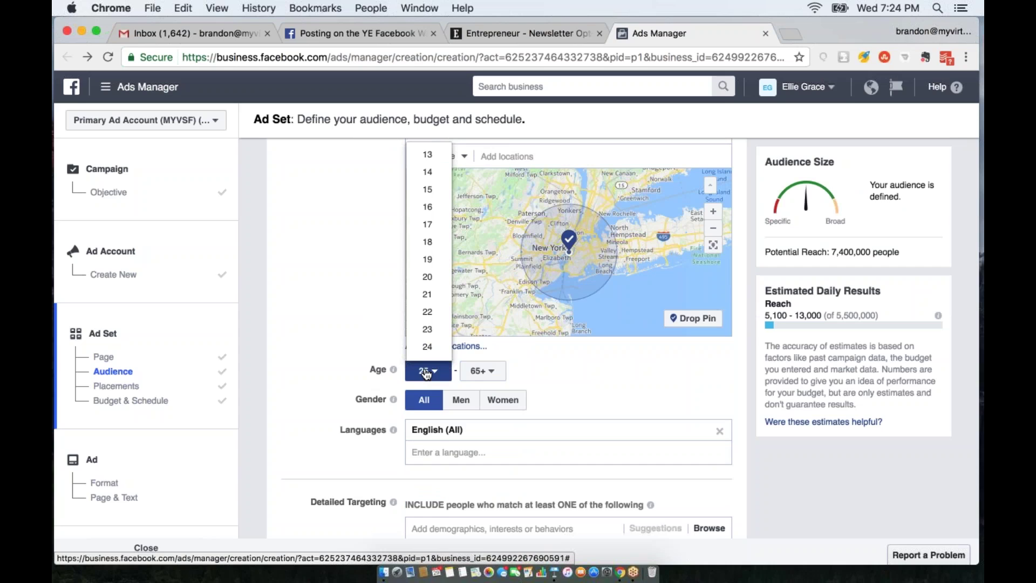
left_click(381, 340)
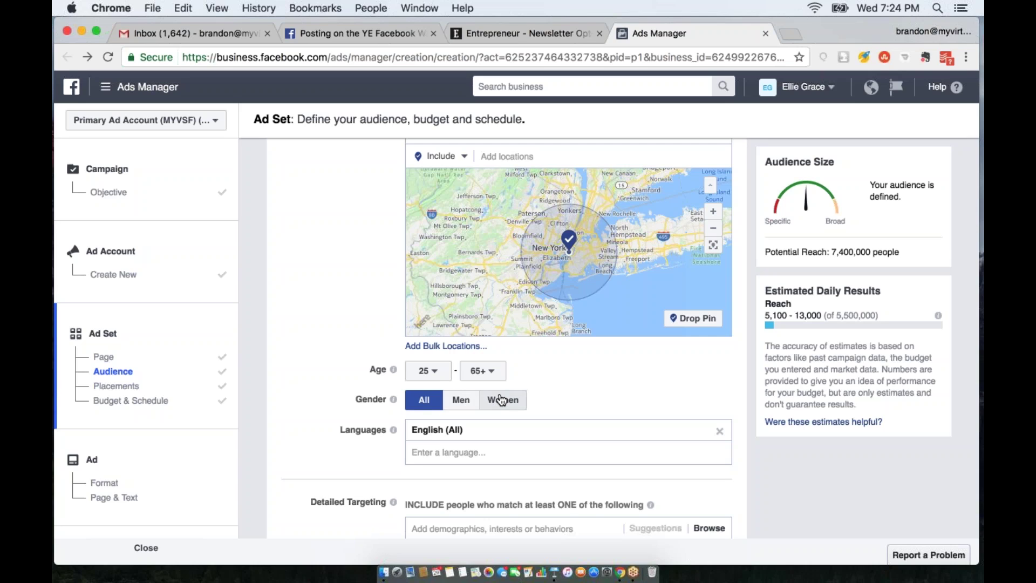
- Set the audience's age range to 45–64 and limit the gender to women
left_click(426, 371)
scroll(432, 292, "down", 6)
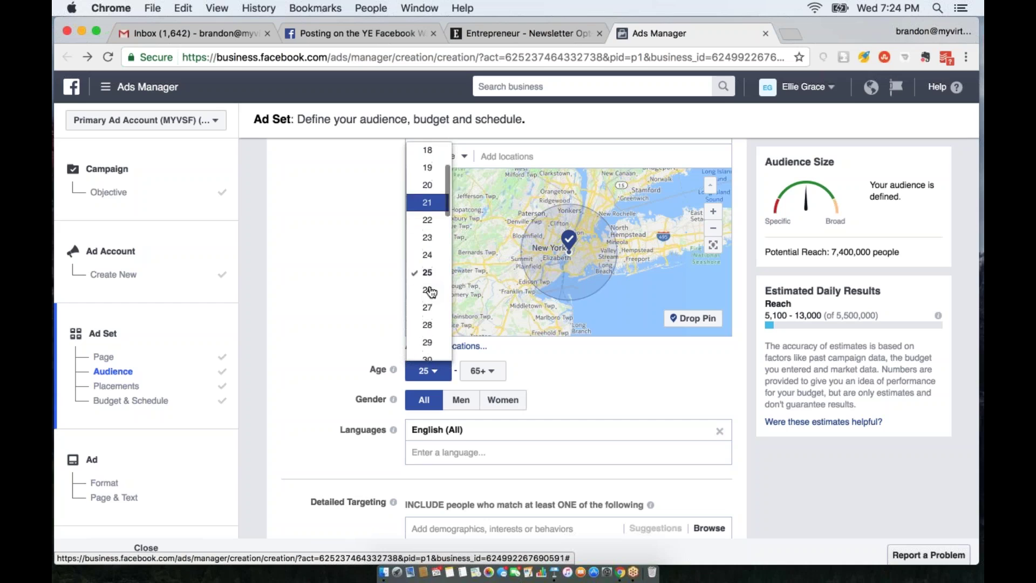
scroll(429, 318, "down", 2)
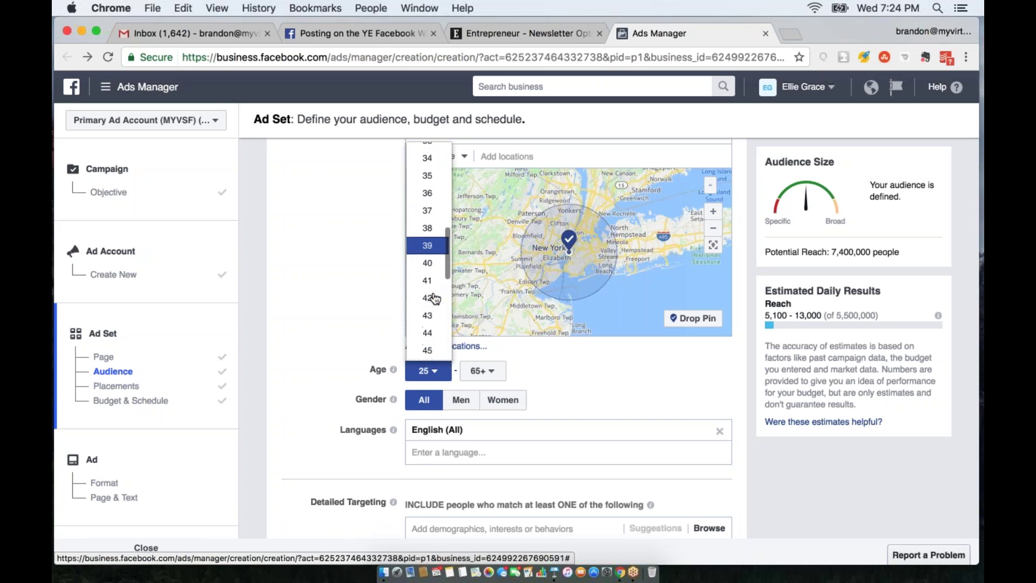
left_click(427, 352)
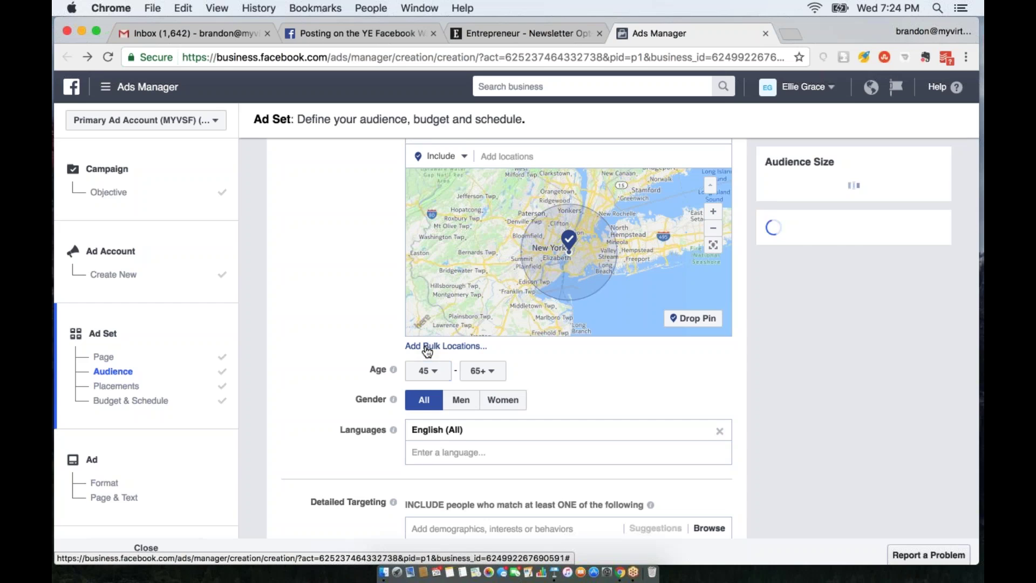
left_click(485, 371)
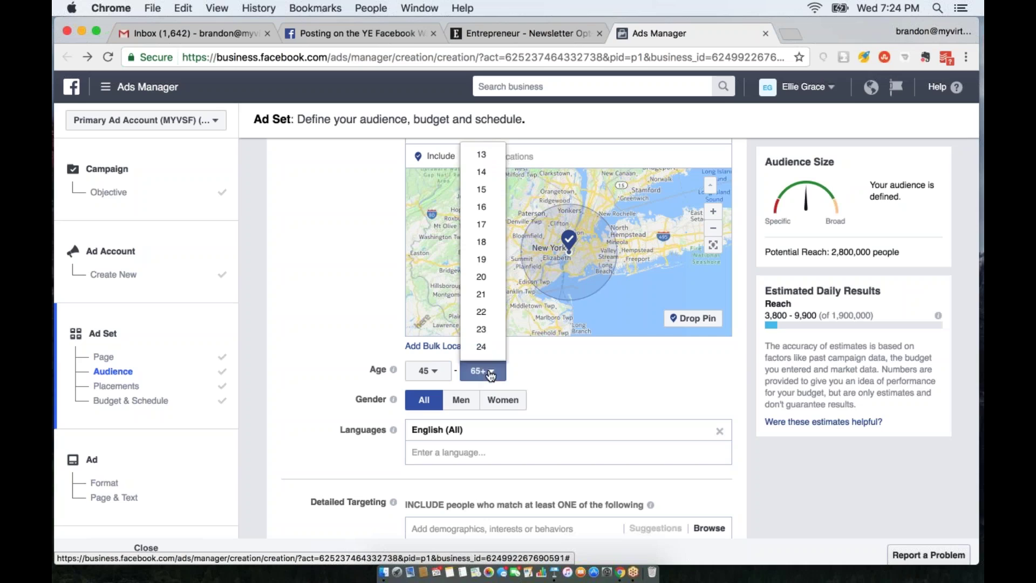
scroll(488, 332, "down", 10)
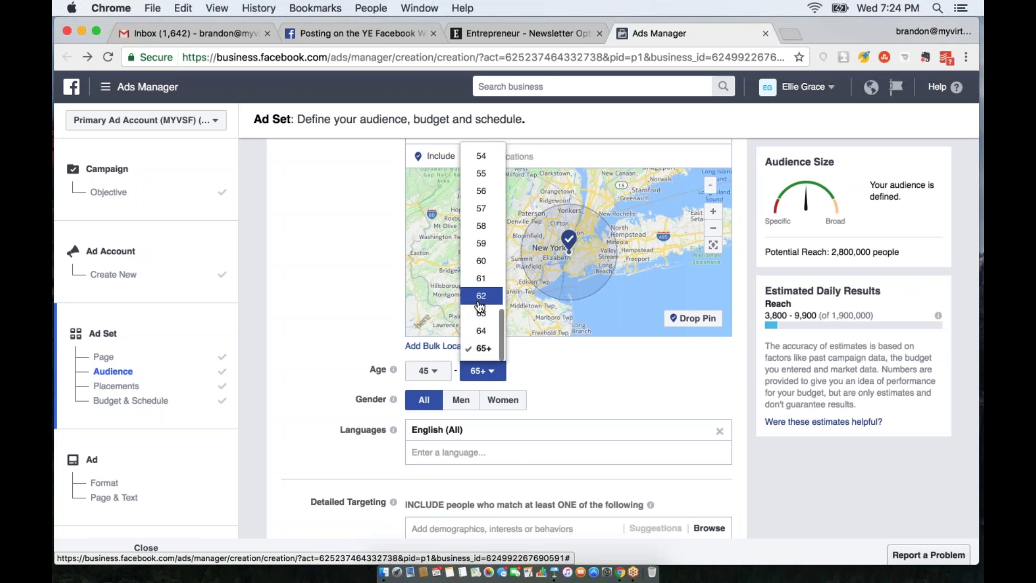
left_click(488, 332)
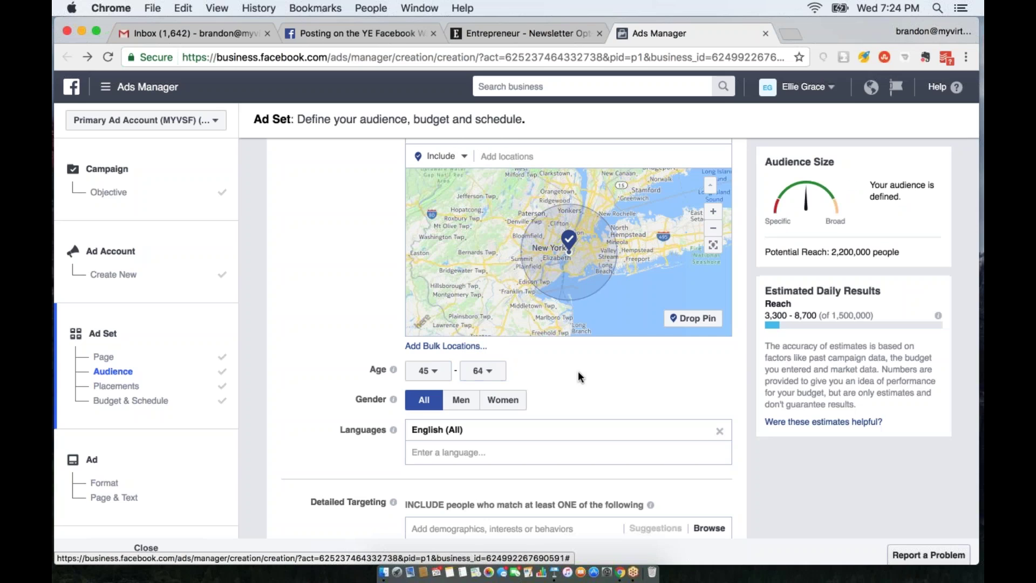
left_click(503, 400)
- Search detailed targeting for "ceo" and include people with the job title CEO
scroll(629, 393, "down", 3)
scroll(629, 393, "down", 2)
left_click(551, 340)
type("ceo")
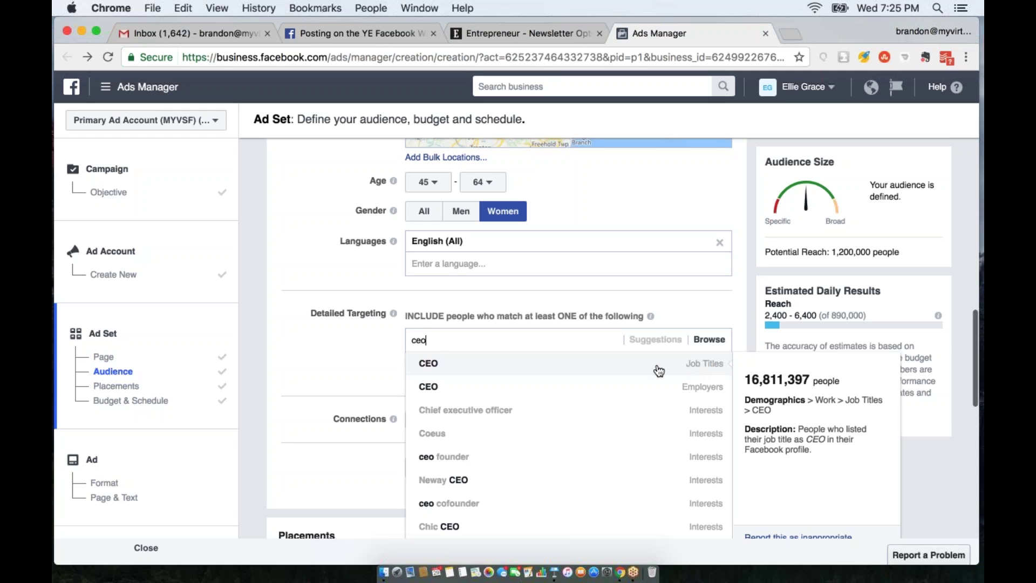
scroll(655, 369, "up", 5)
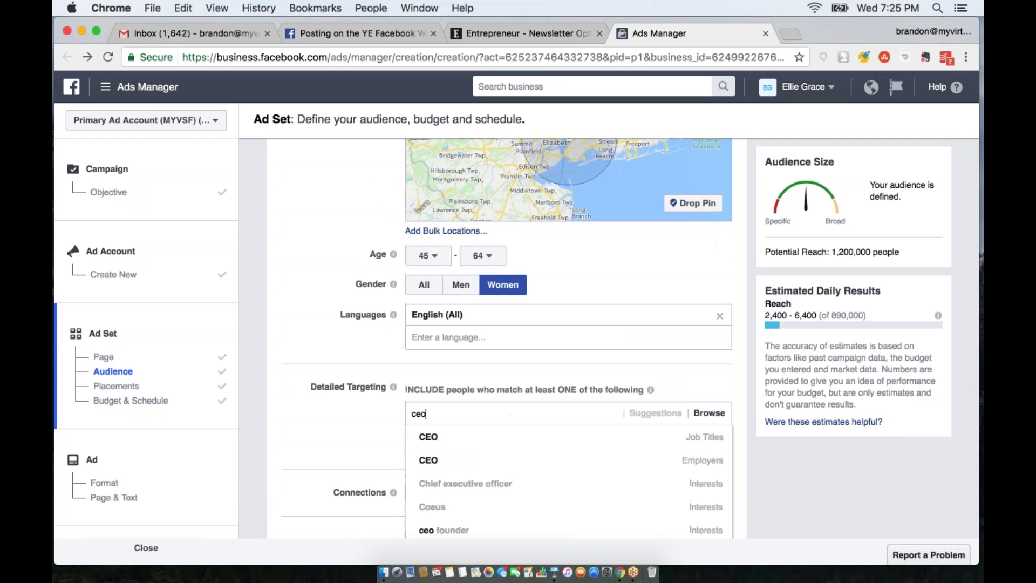
scroll(655, 369, "up", 2)
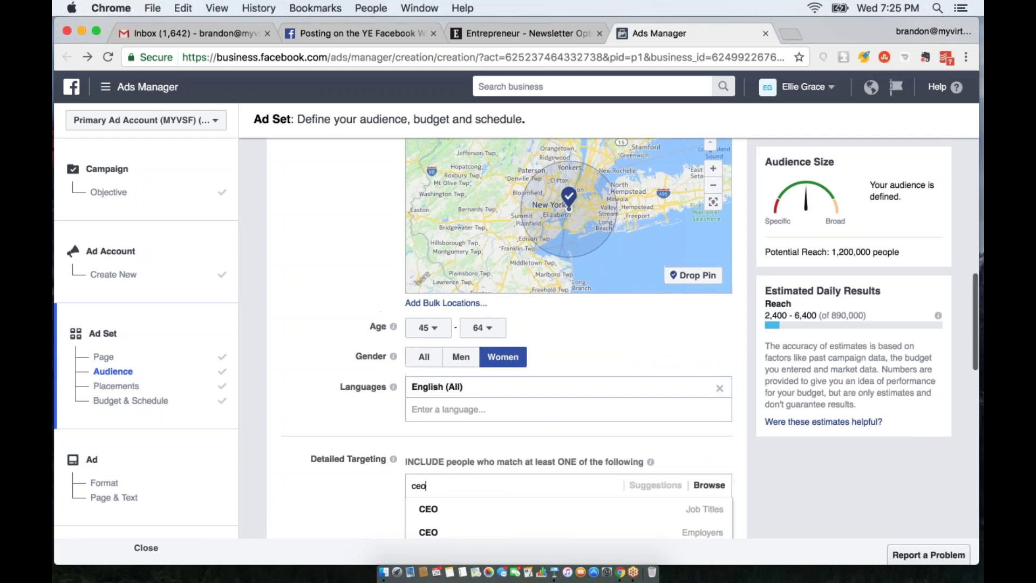
scroll(656, 369, "up", 4)
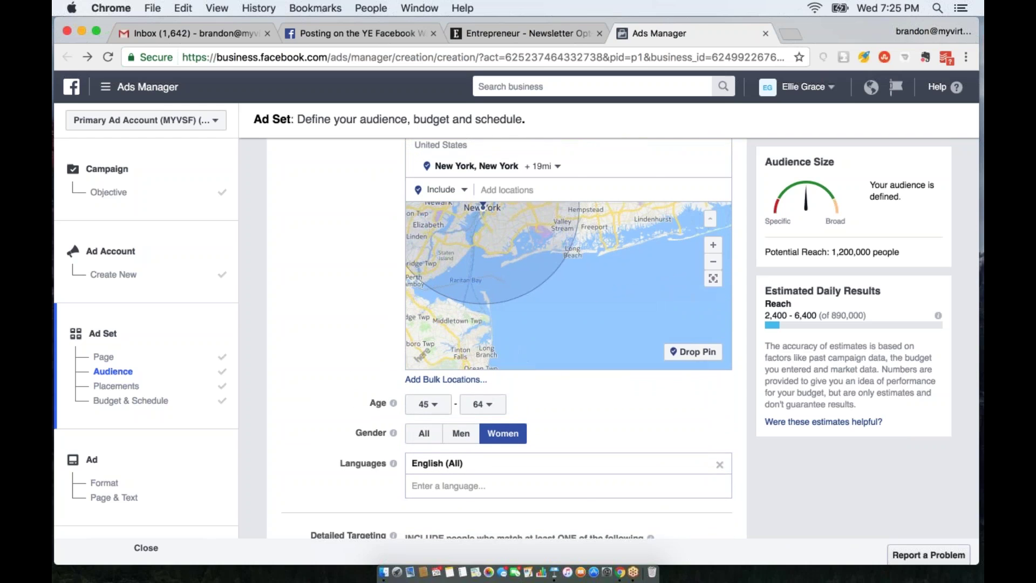
scroll(652, 382, "down", 8)
scroll(592, 437, "up", 5)
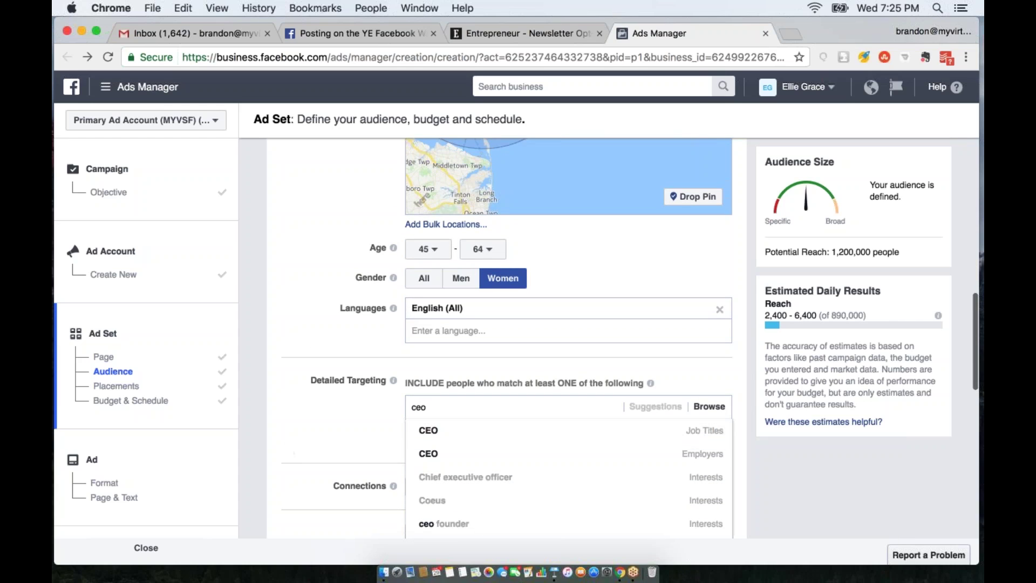
left_click(710, 430)
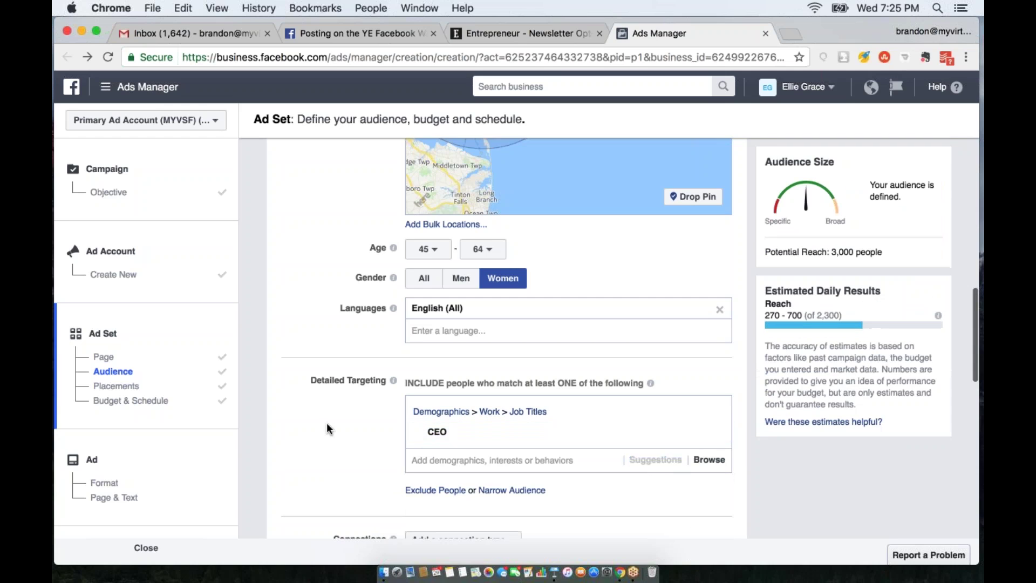
scroll(326, 422, "down", 5)
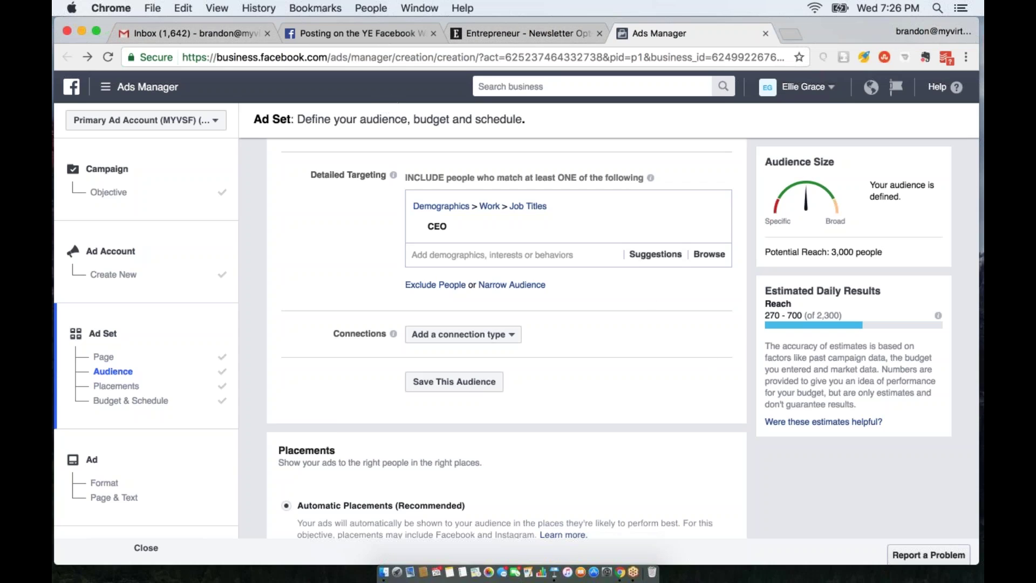
scroll(507, 338, "down", 2)
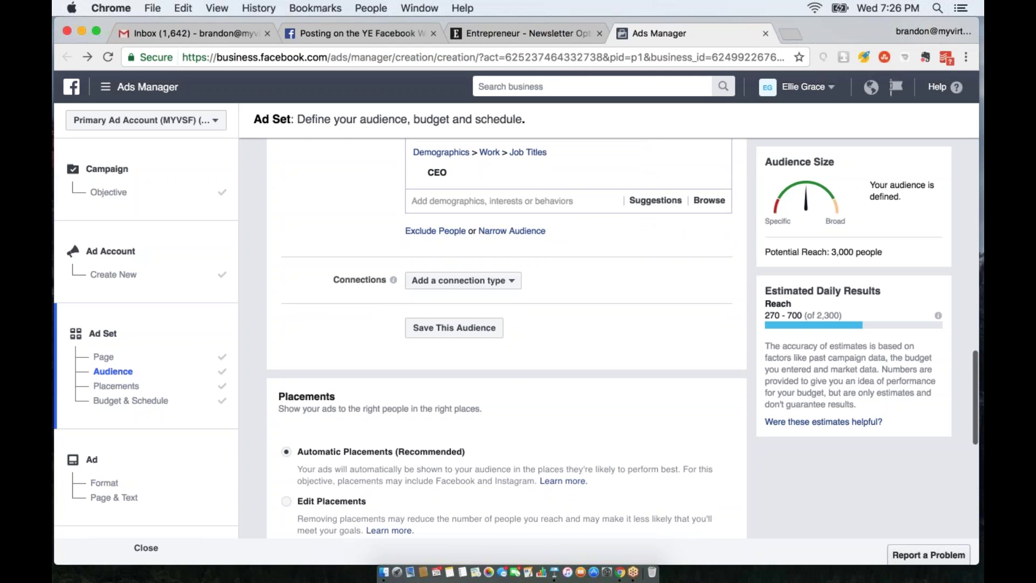
- Remove the CEO job title from the audience's detailed targeting and search for "fundr" among its interests and job titles
scroll(506, 338, "up", 2)
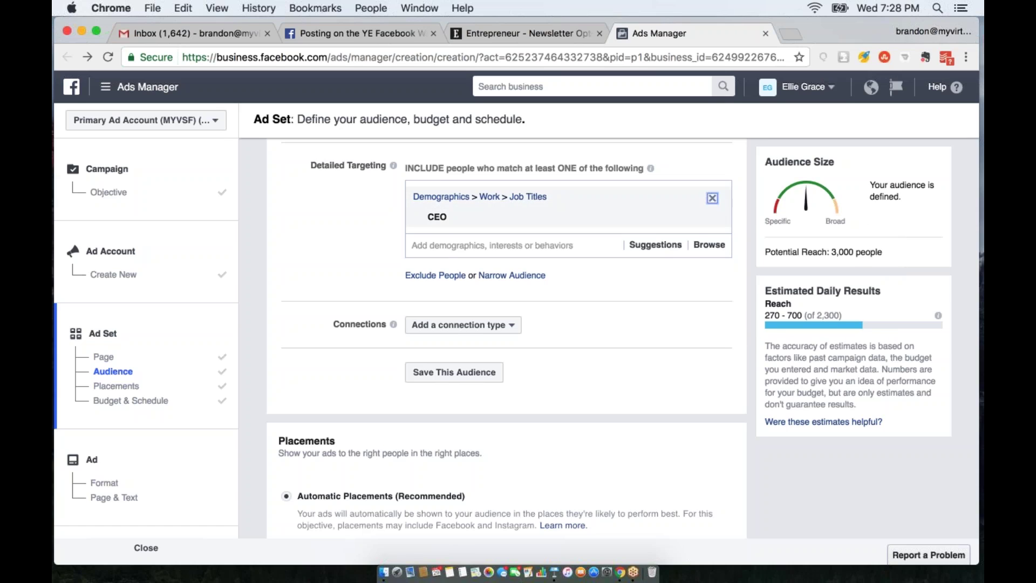
left_click(712, 198)
left_click(505, 192)
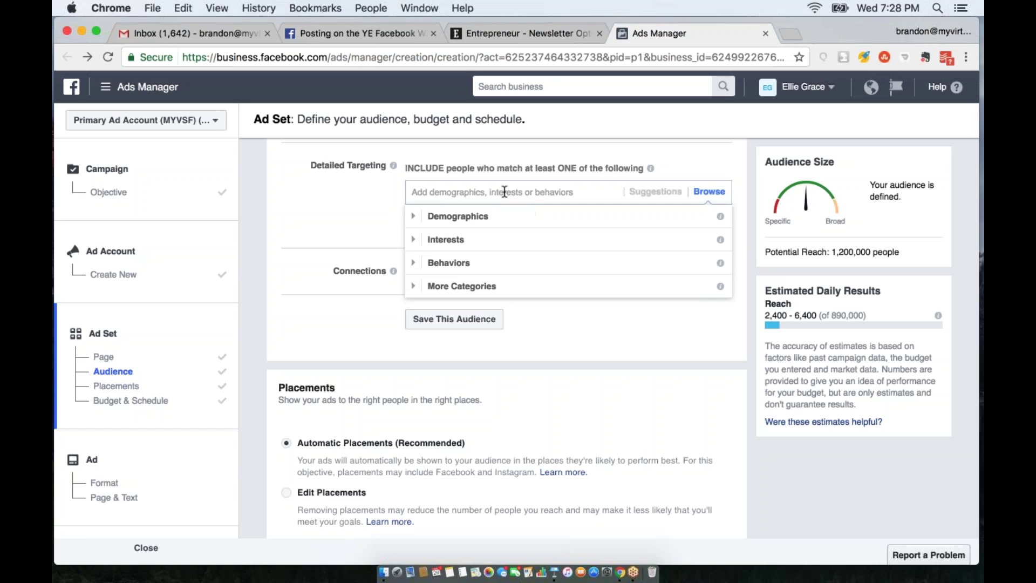
type("fundr")
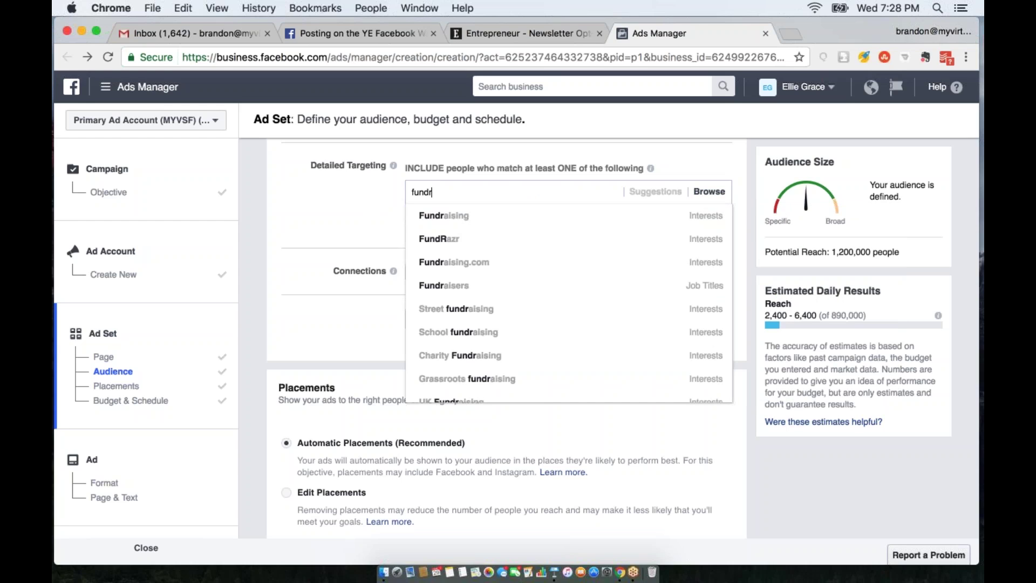
scroll(506, 334, "up", 3)
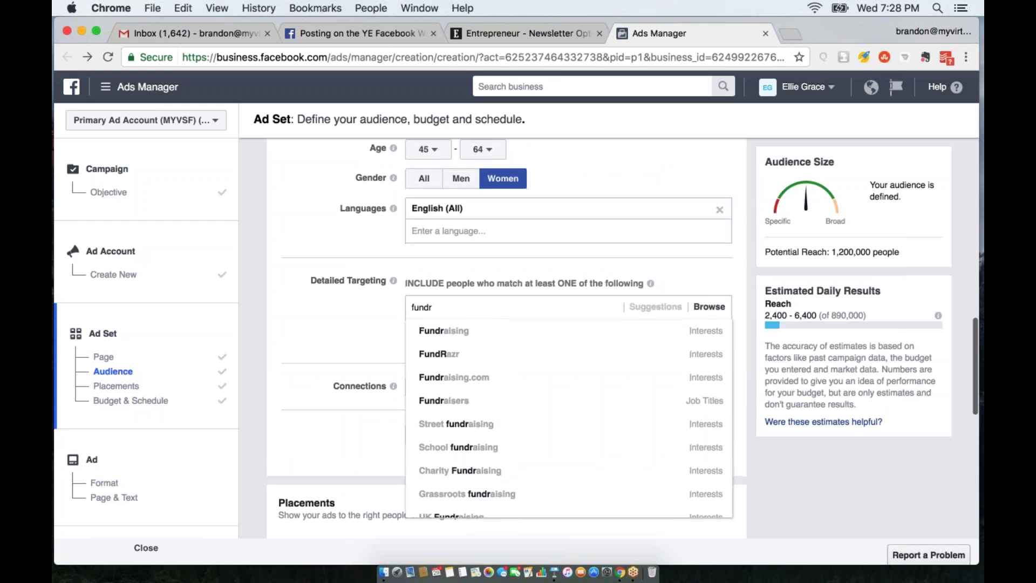
scroll(506, 334, "down", 2)
scroll(475, 253, "down", 1)
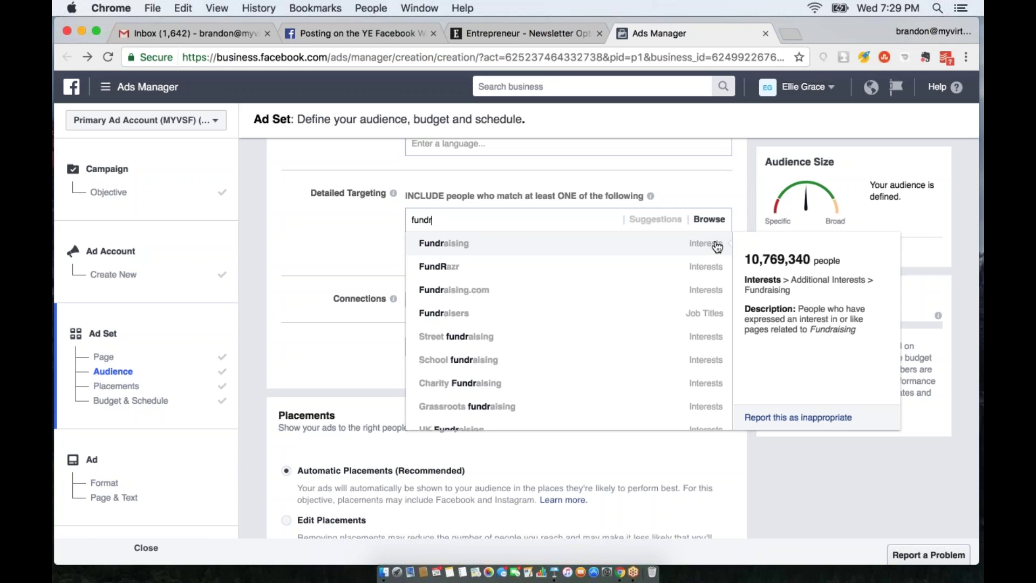
- Search Google for "facebook text overlay" in a new browser tab
left_click(792, 31)
type("facebook")
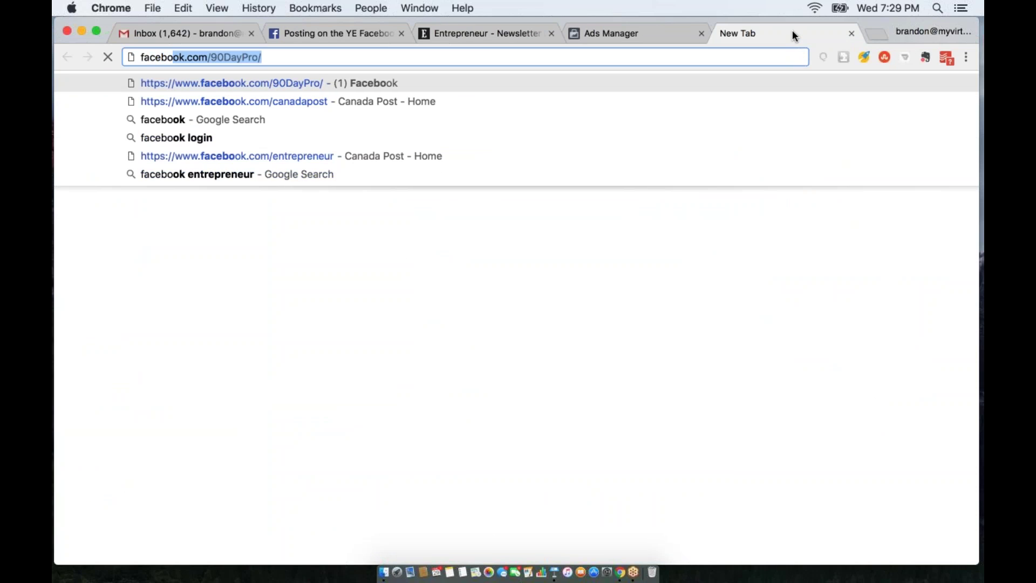
type(" e")
key("BackSpace")
key("BackSpace")
key("BackSpace")
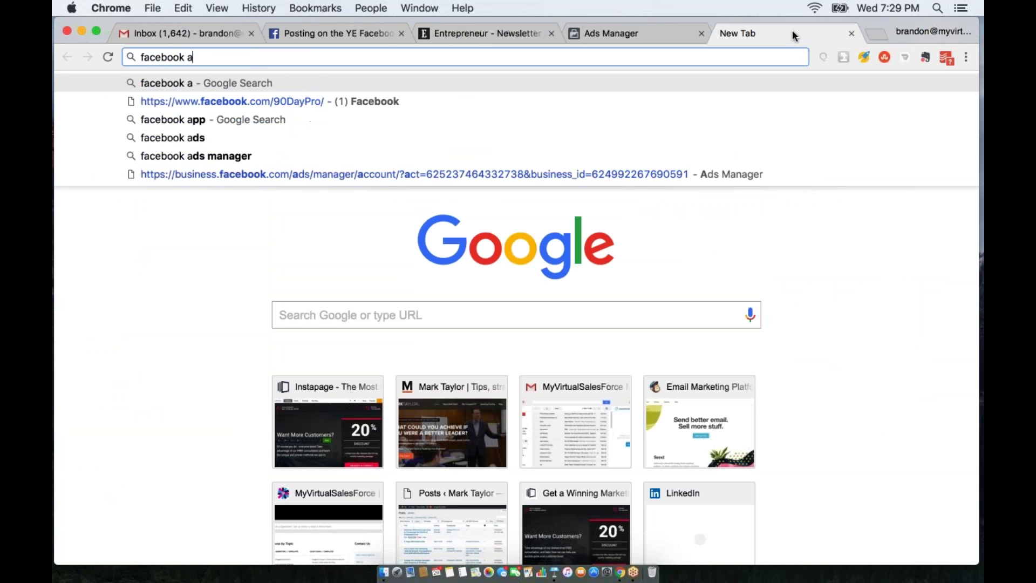
type("pi")
key("BackSpace")
key("BackSpace")
type("text")
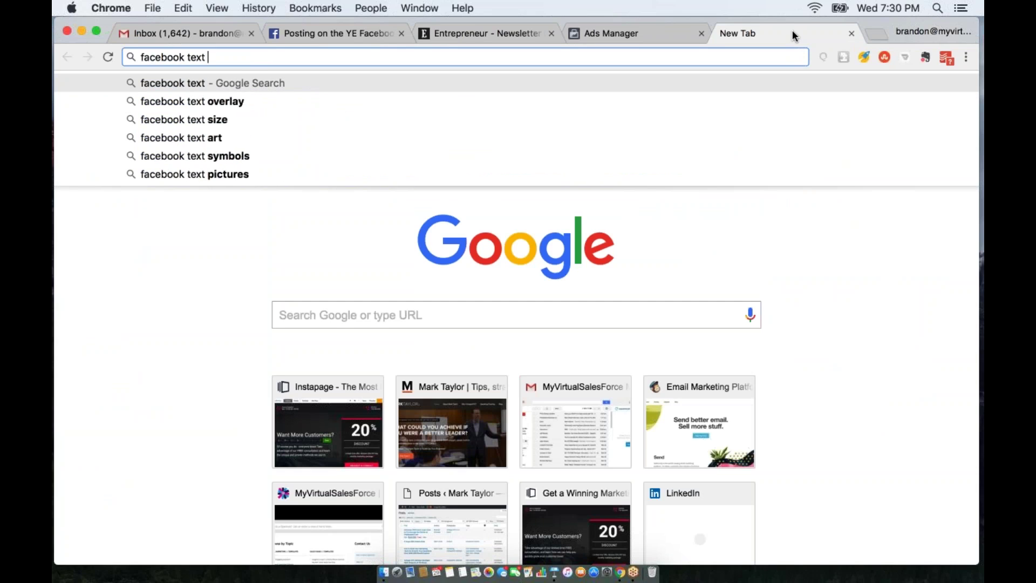
key("Down")
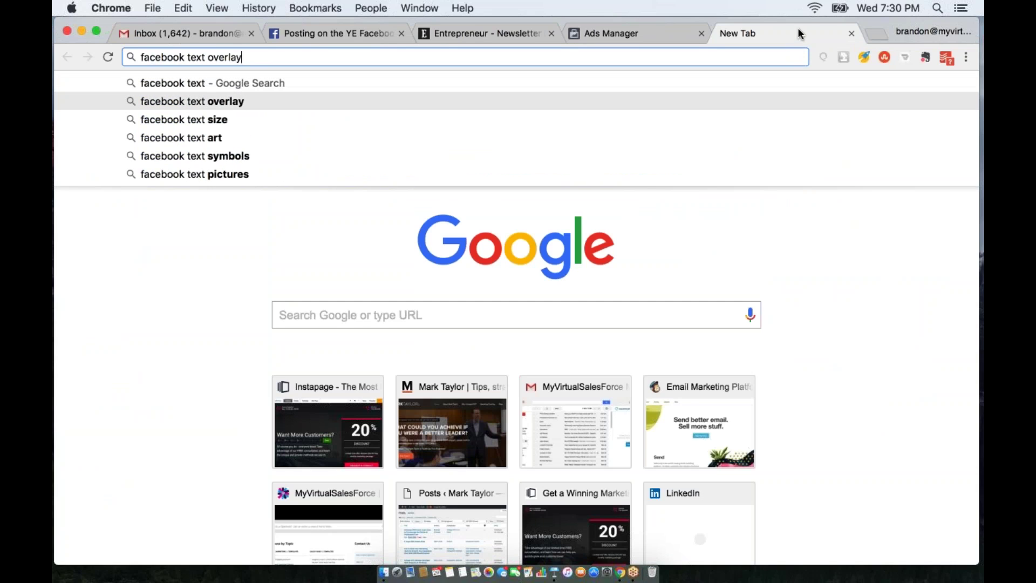
key("Return")
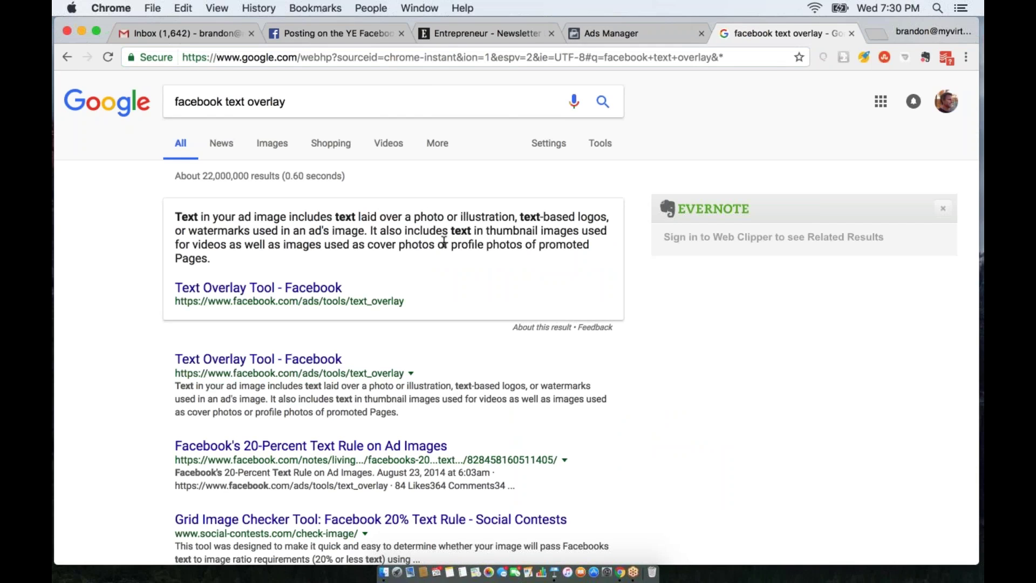
- Open Facebook's Text Overlay Tool from the search results, return to the results and open the tool again
scroll(432, 277, "down", 3)
left_click(259, 296)
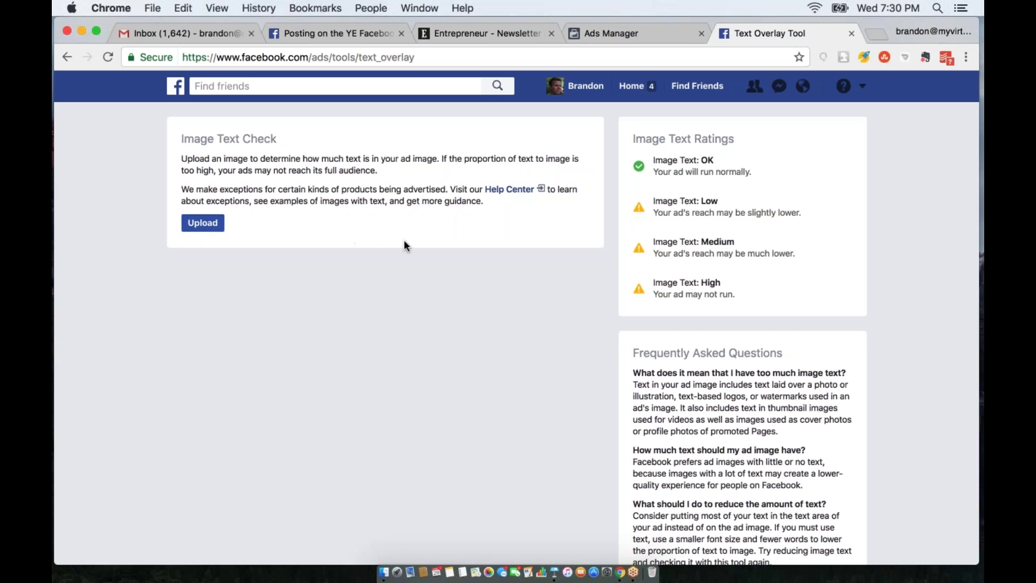
left_click(67, 57)
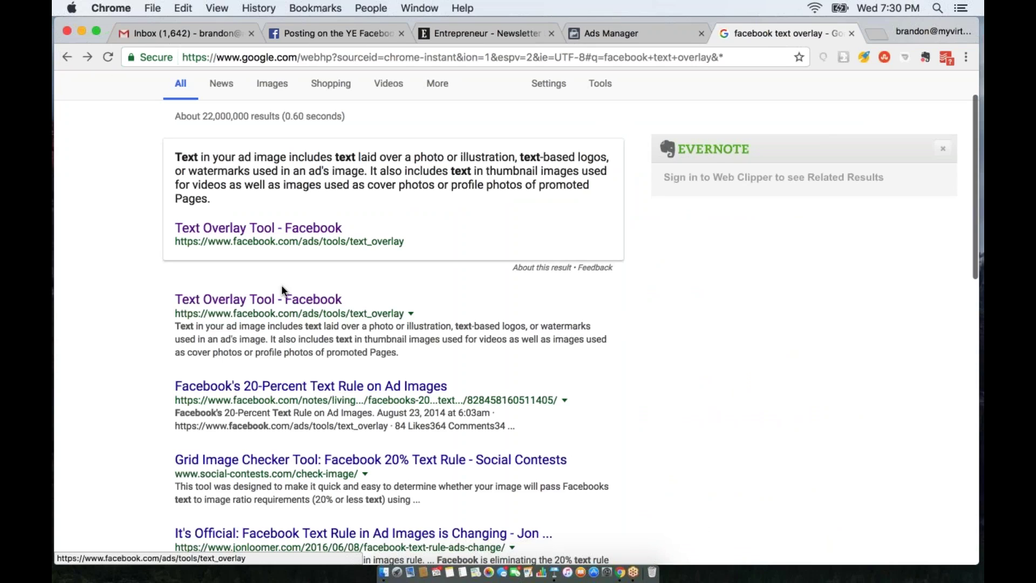
left_click(301, 300)
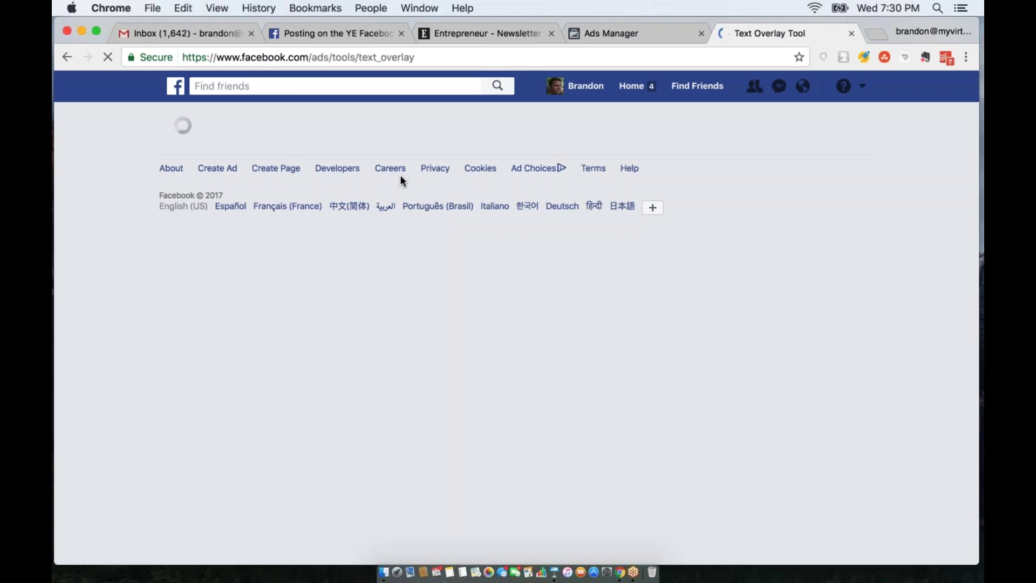